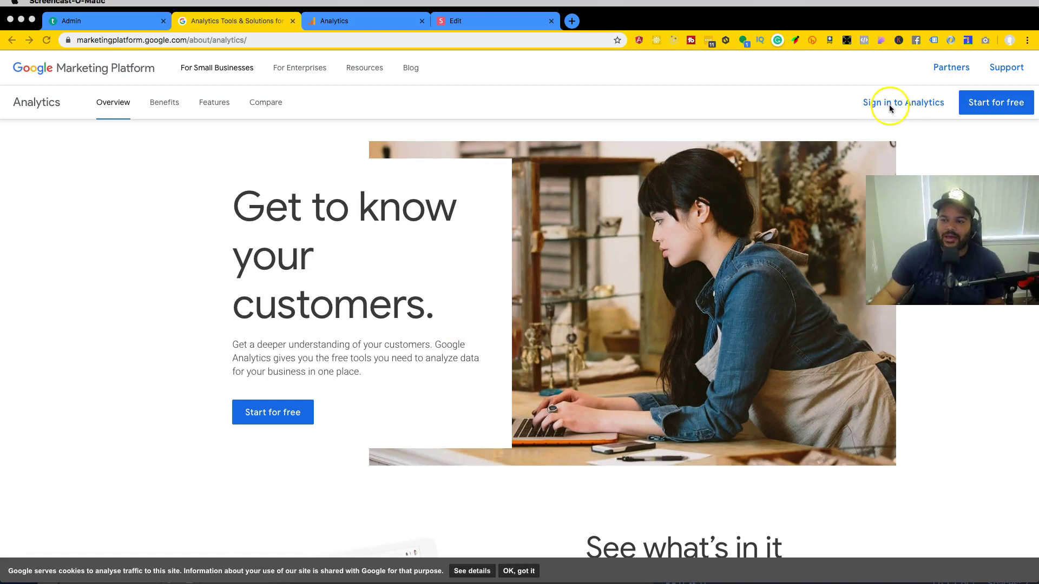
# Bring Chrome to the front on the Google Marketing Platform Analytics overview page.
pyautogui.click(817, 101)
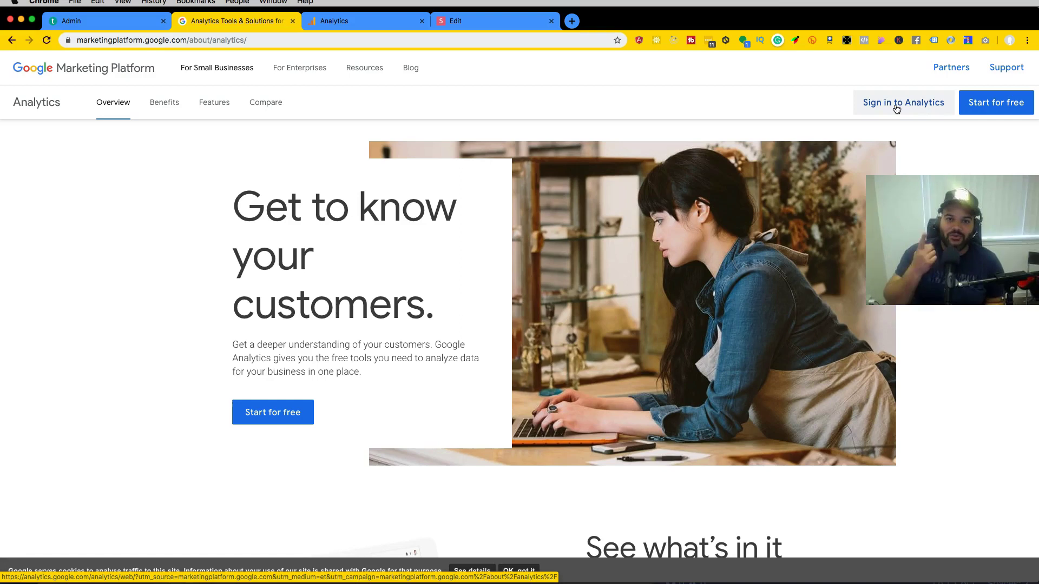
# Sign in to Analytics and load the Learn Store Home dashboard in the new tab.
pyautogui.click(887, 104)
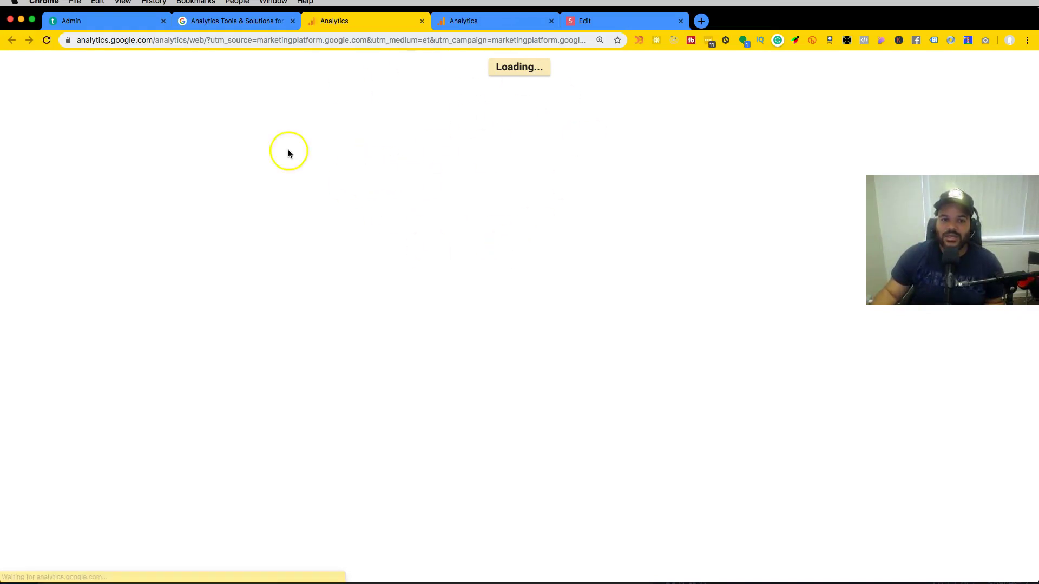
pyautogui.click(209, 24)
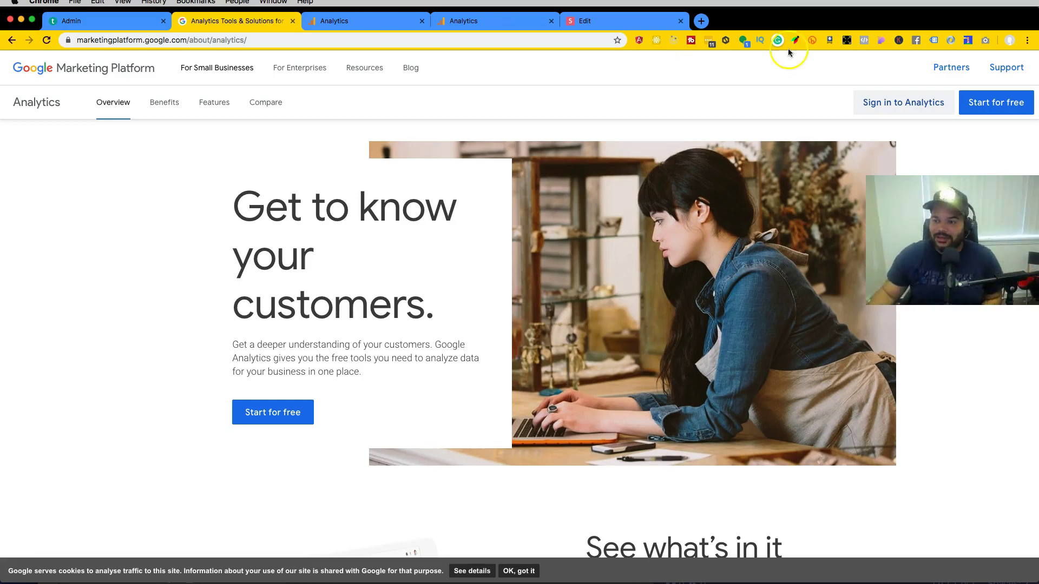
pyautogui.click(883, 103)
pyautogui.click(350, 20)
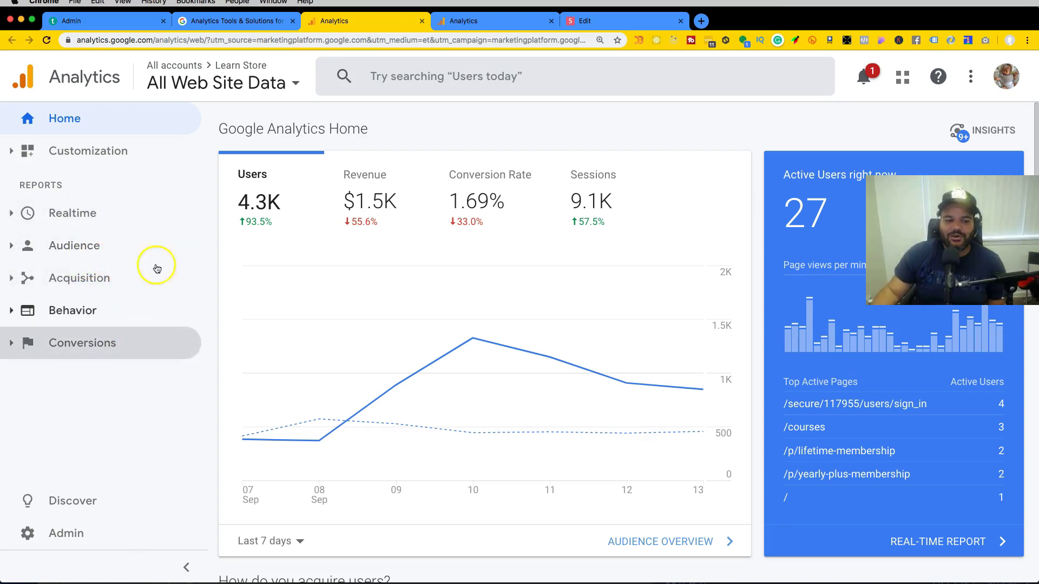
# Expand the Realtime group in the sidebar of the Learn Store Home dashboard.
pyautogui.click(179, 276)
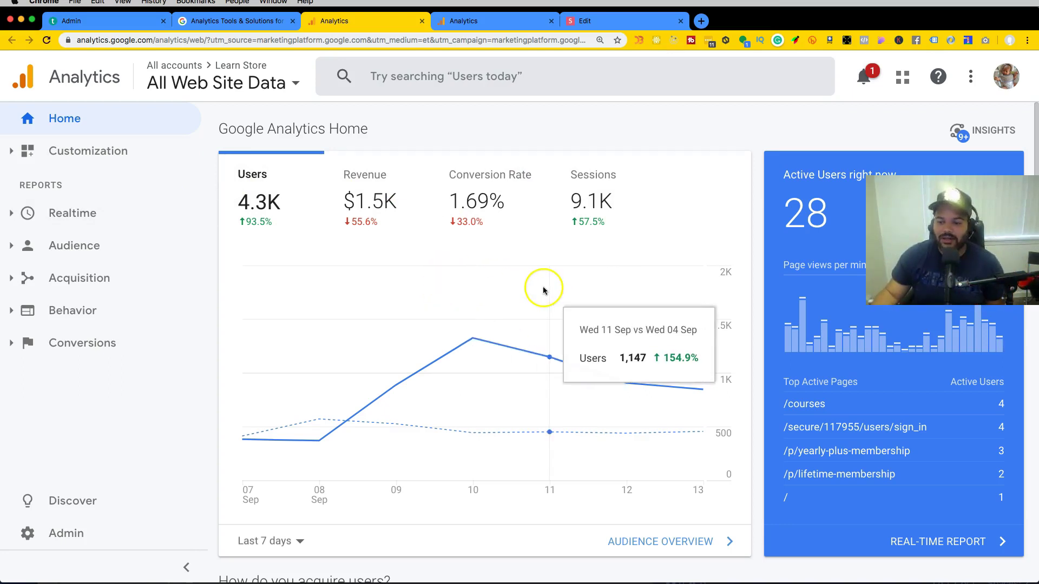
pyautogui.scroll(-1, 539, 290)
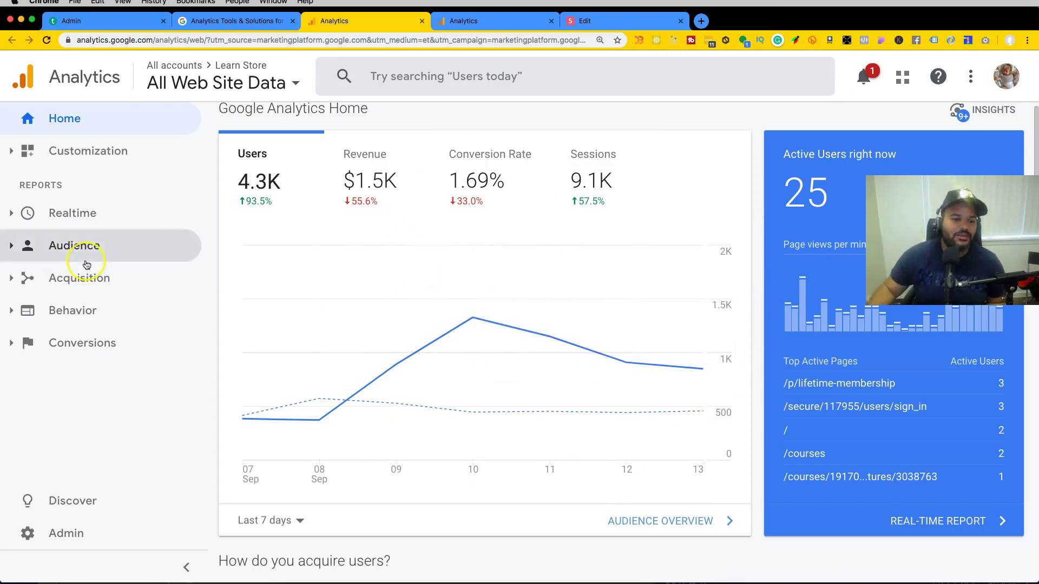
# Open and scroll through the Realtime Overview report.
pyautogui.click(104, 215)
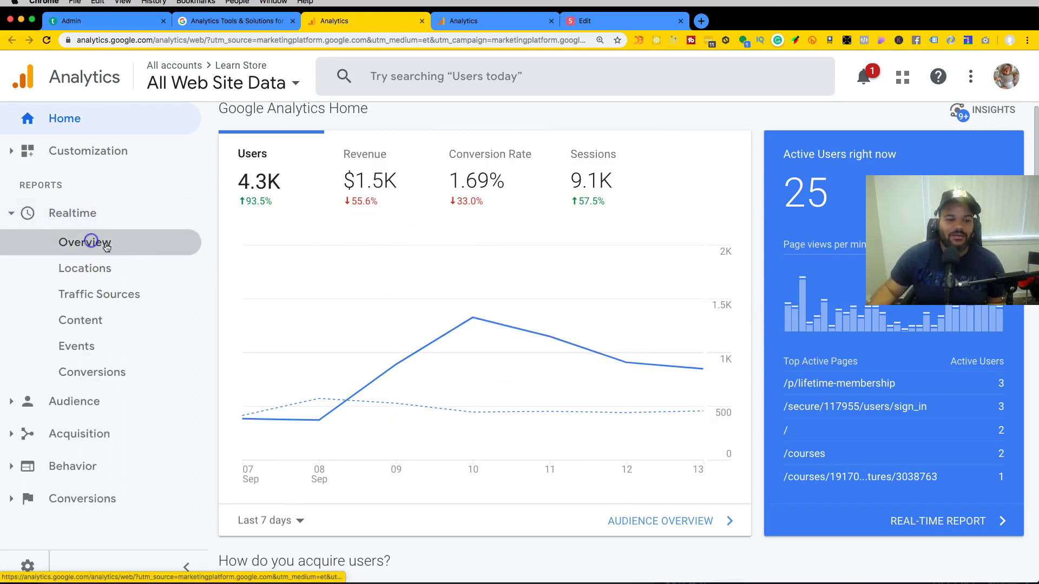
pyautogui.click(94, 240)
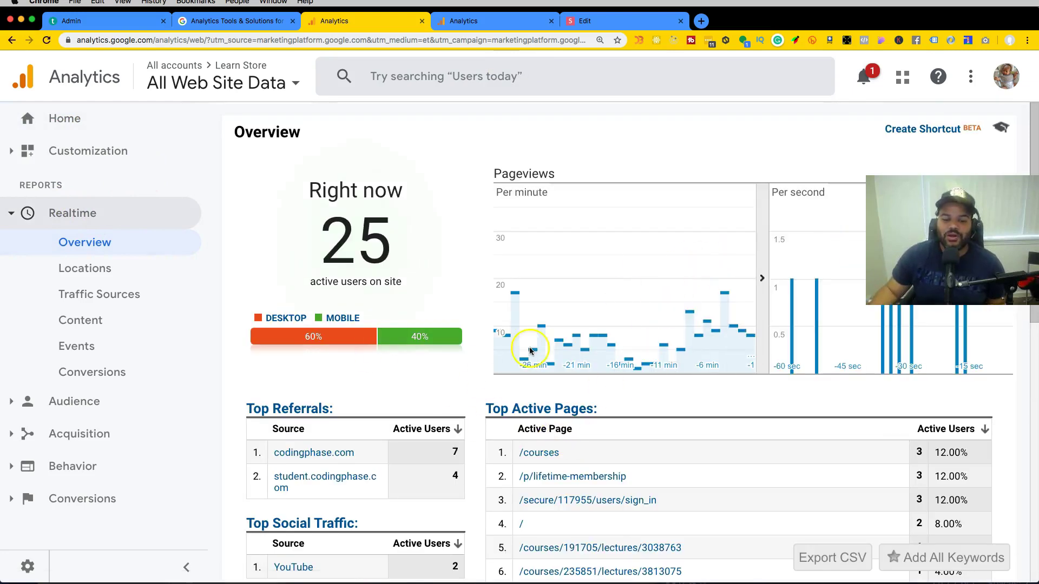
pyautogui.scroll(-4, 620, 314)
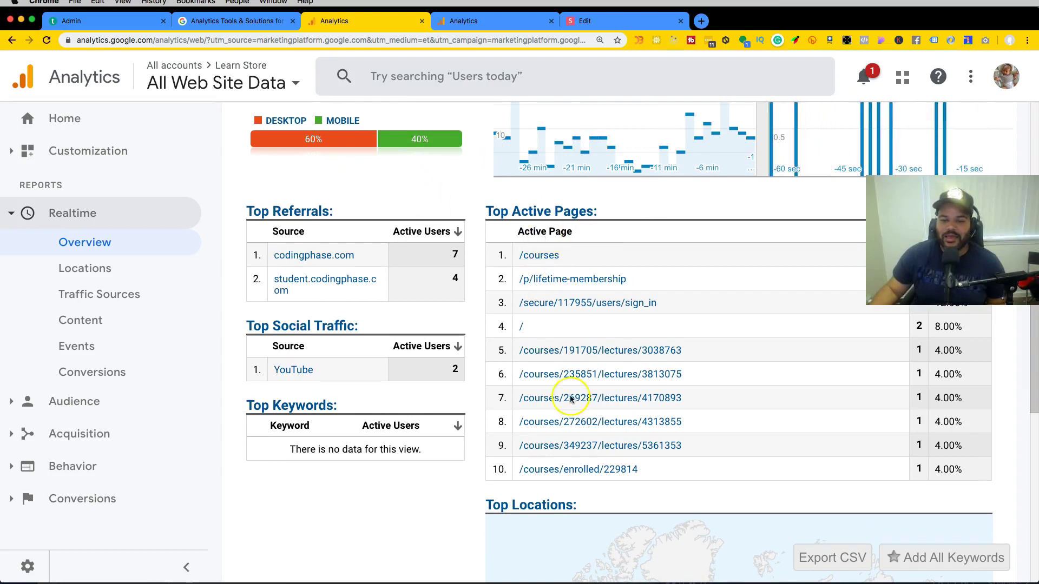
pyautogui.scroll(2, 675, 369)
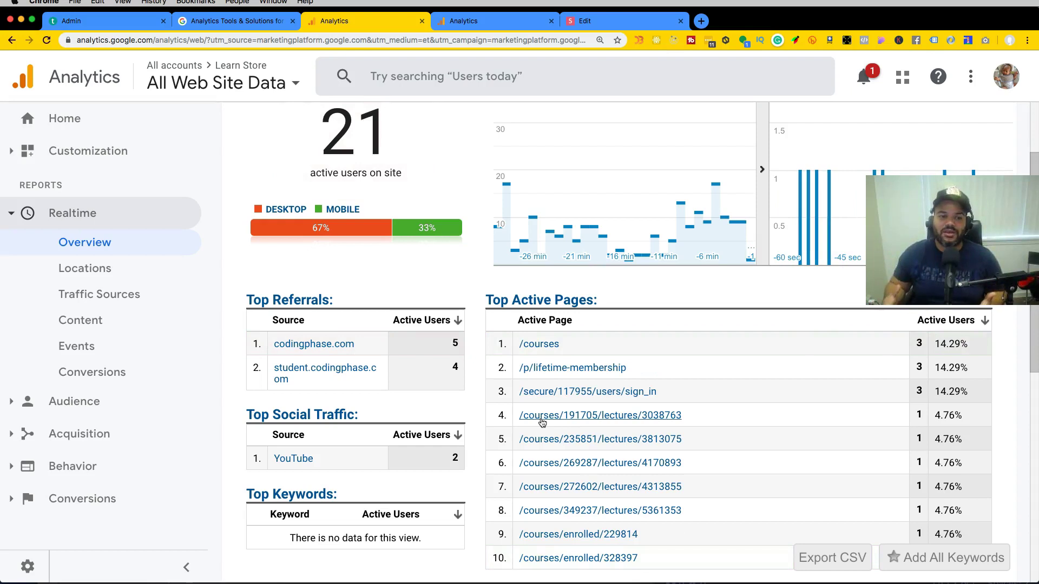
pyautogui.click(370, 398)
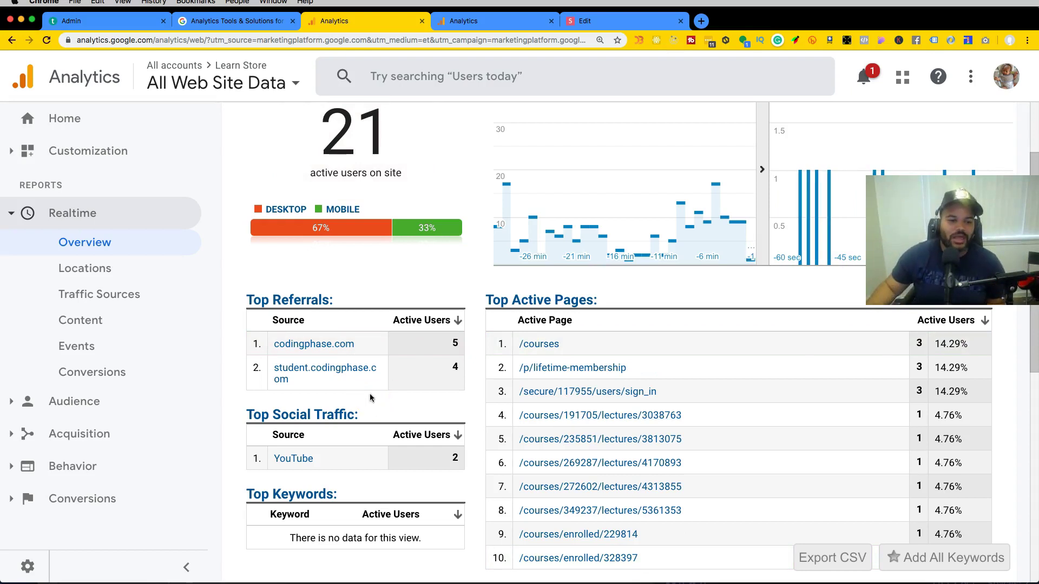
# View Realtime Locations (21 active users, United States 66.67%), then expand Audience.
pyautogui.click(118, 275)
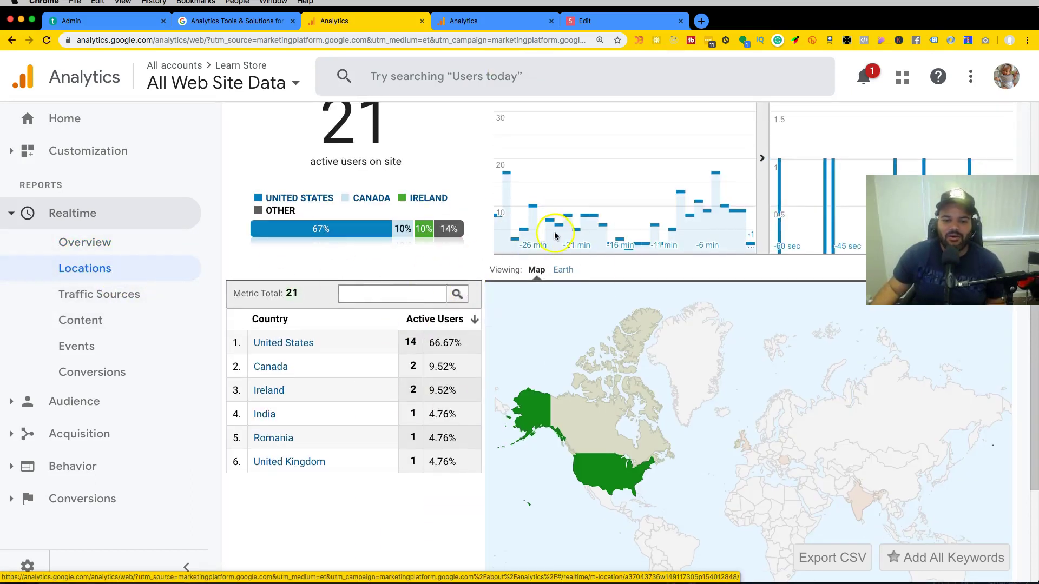
pyautogui.scroll(-3, 471, 417)
pyautogui.click(90, 405)
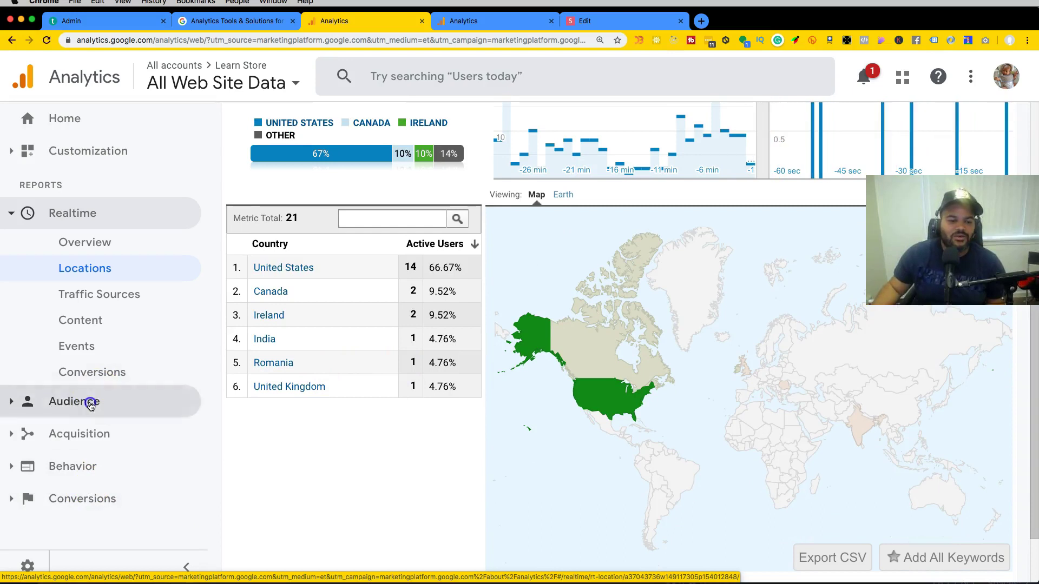
pyautogui.click(87, 274)
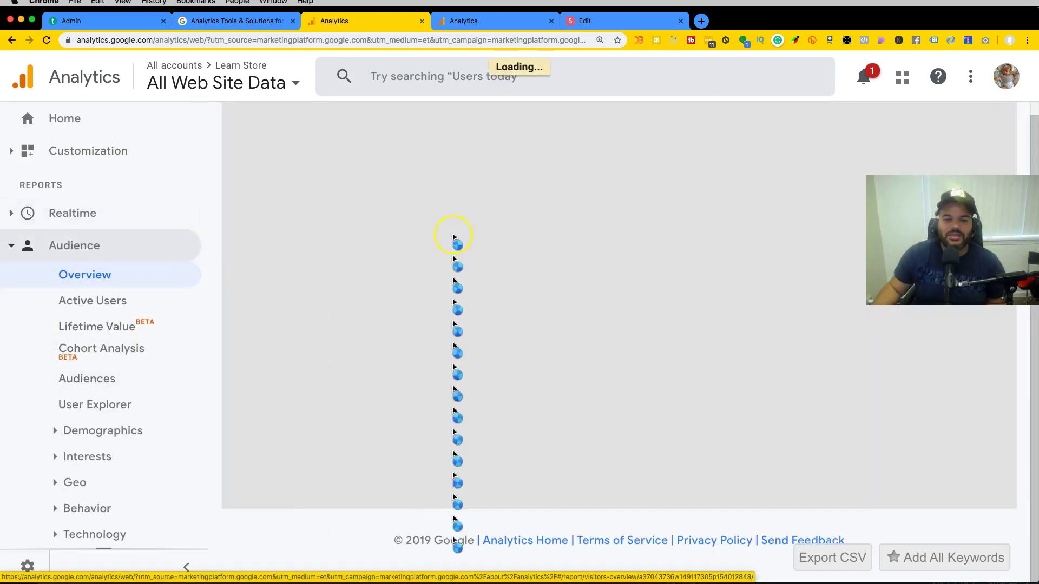
pyautogui.scroll(5, 464, 343)
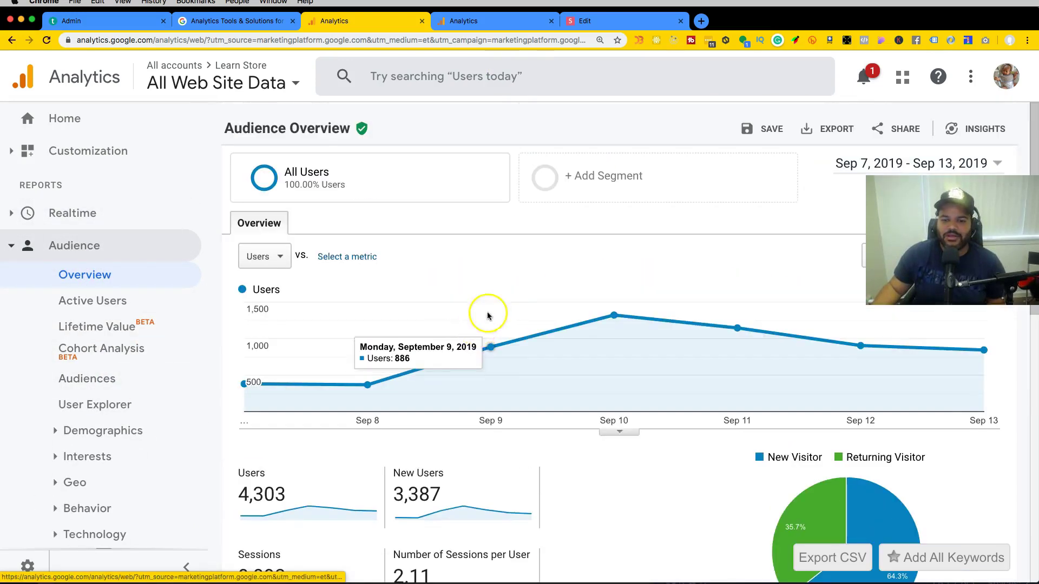
pyautogui.click(878, 160)
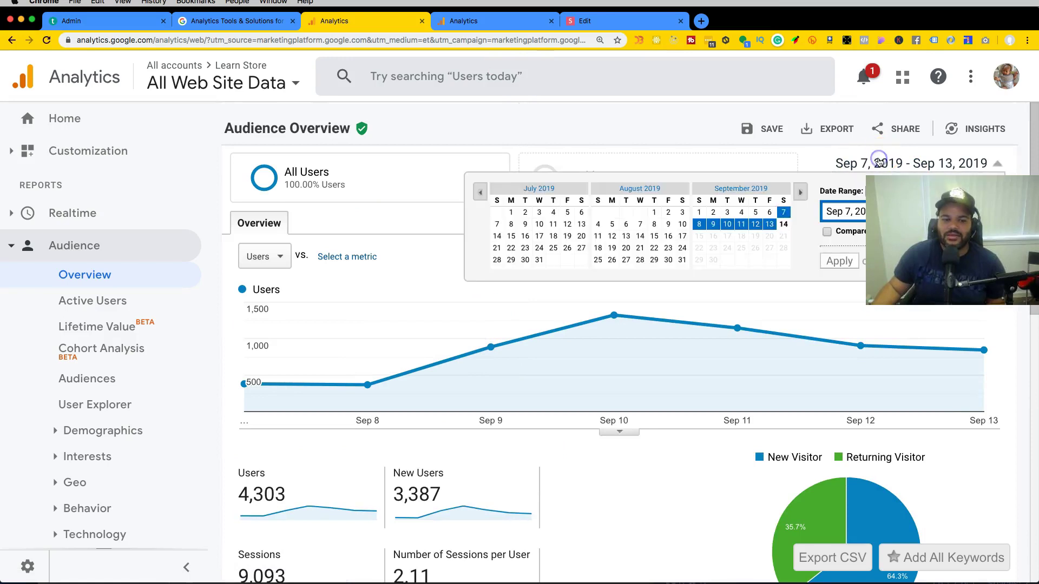
pyautogui.click(770, 224)
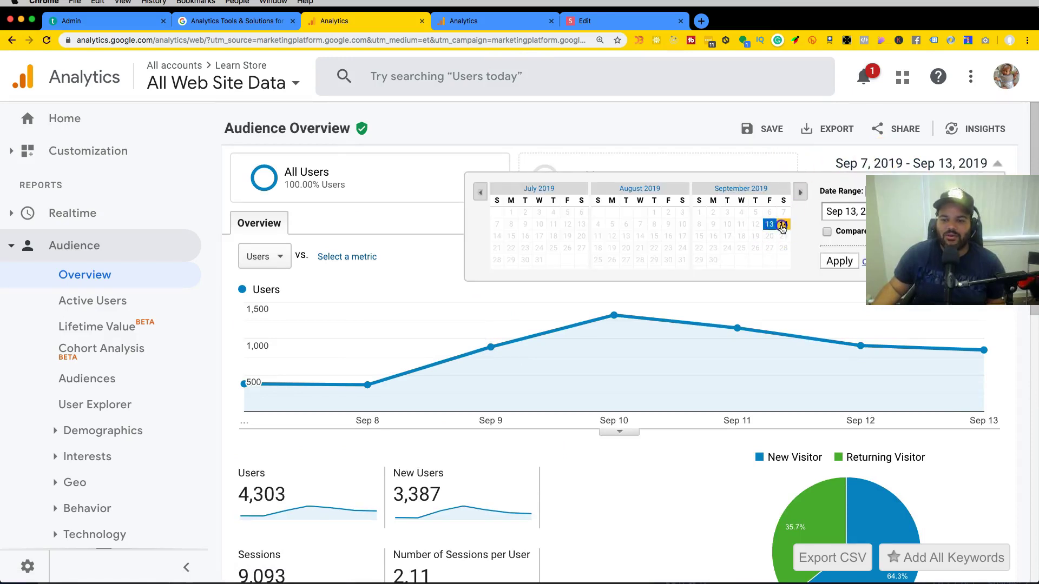
pyautogui.click(783, 225)
pyautogui.click(839, 261)
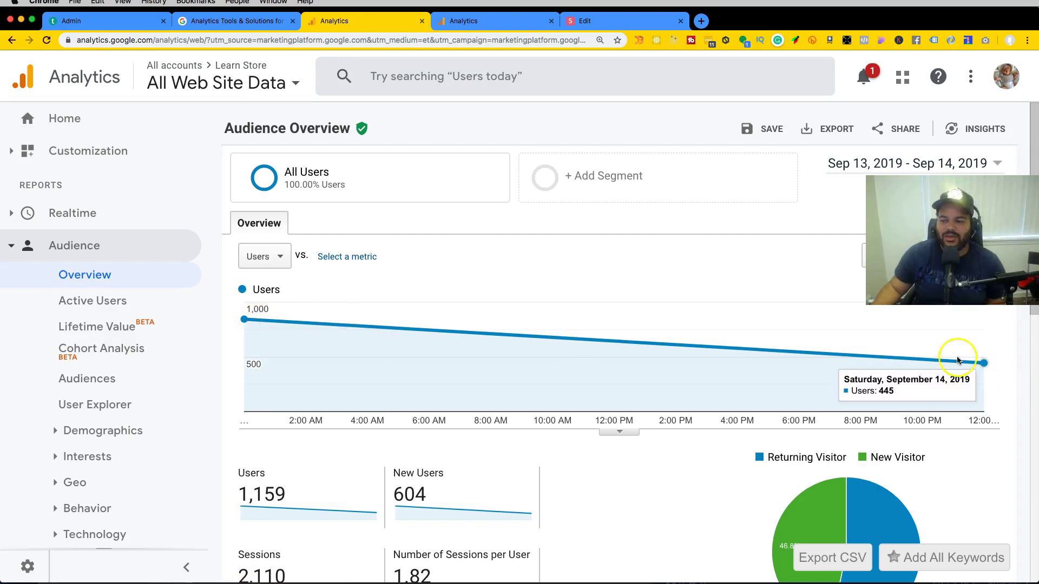
pyautogui.moveTo(983, 364)
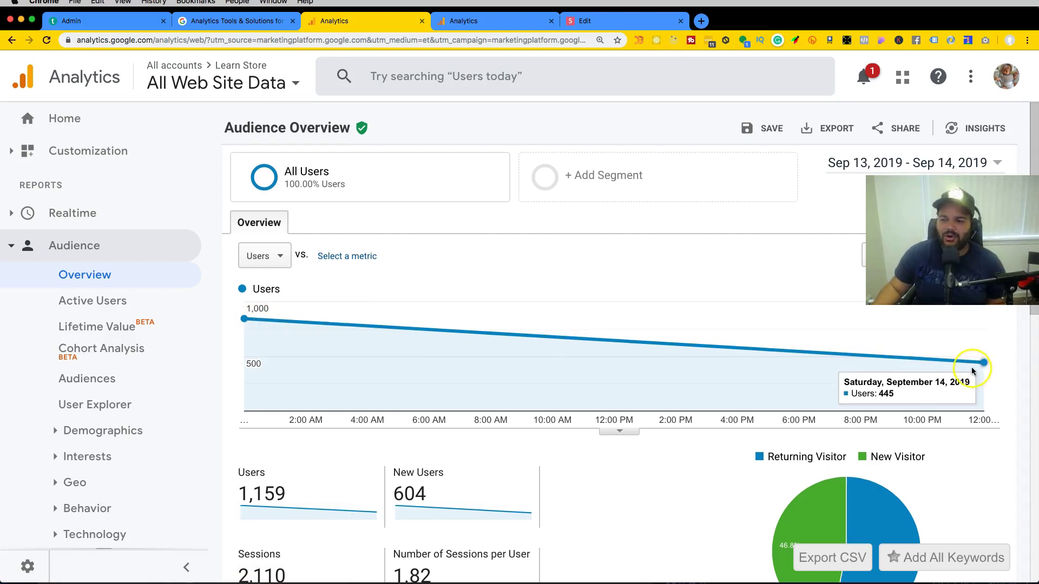
pyautogui.scroll(-6, 788, 368)
pyautogui.scroll(-5, 452, 397)
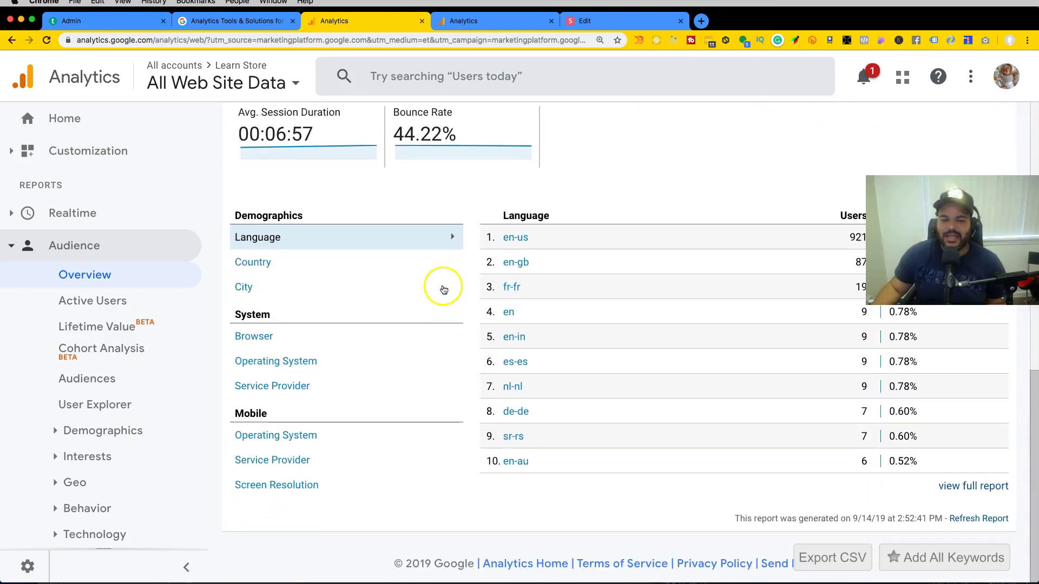
pyautogui.scroll(6, 379, 287)
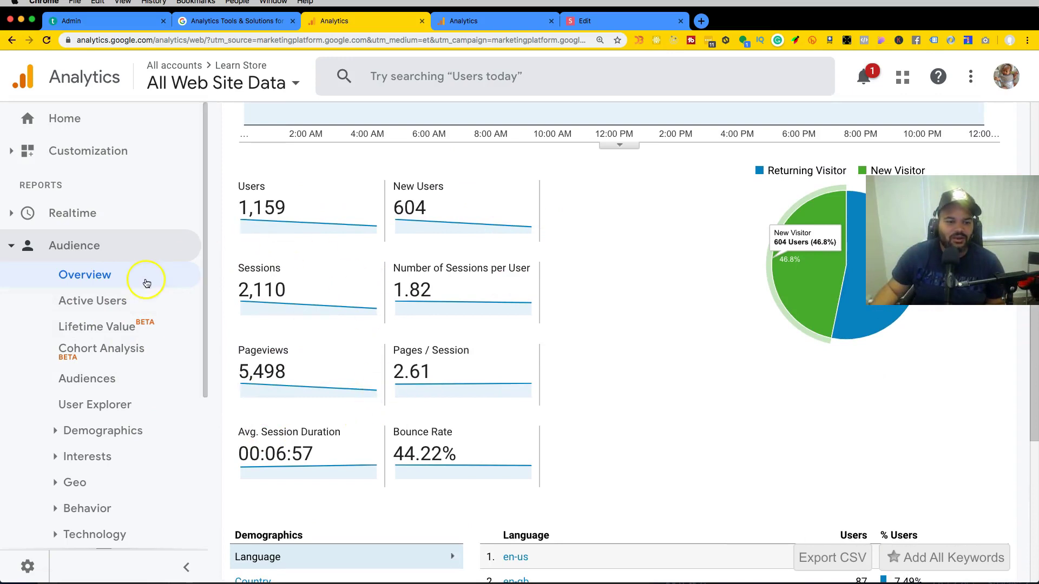
pyautogui.scroll(-3, 121, 400)
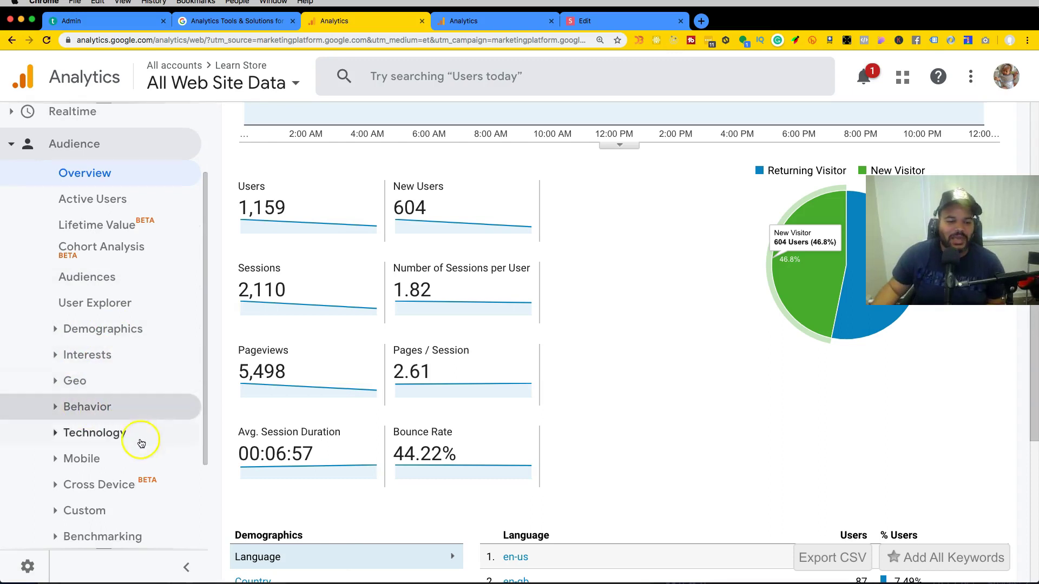
pyautogui.scroll(-4, 142, 437)
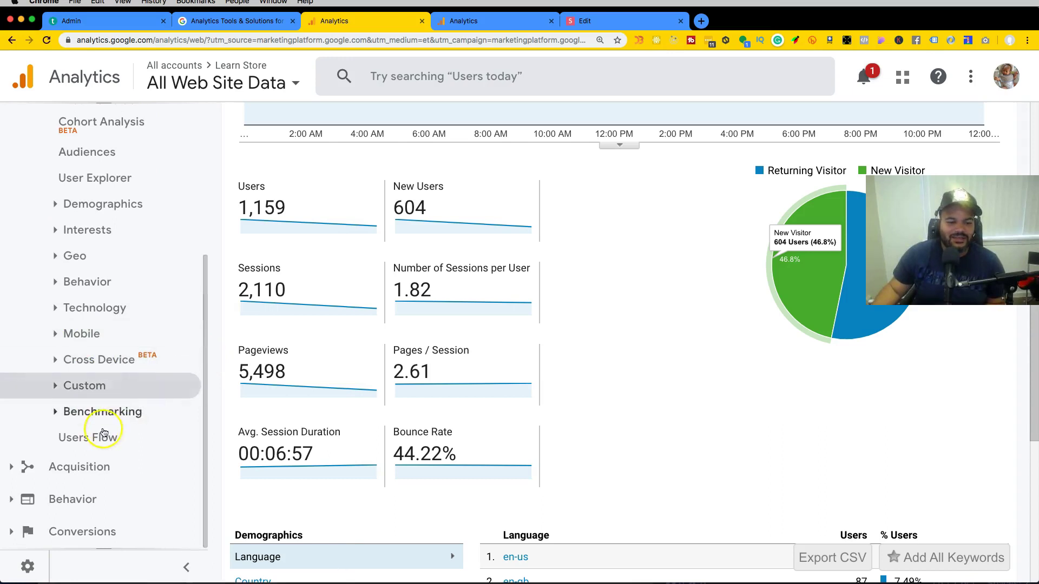
pyautogui.scroll(-2, 227, 389)
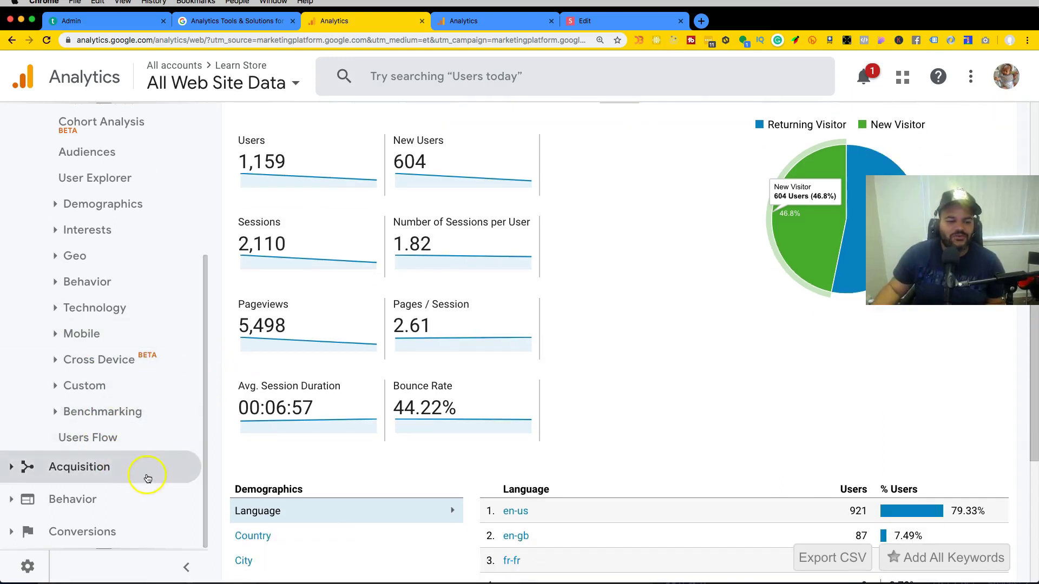
# Open Users Flow and inspect the /courses nodes with 294 sessions and 757 drop-offs.
pyautogui.click(116, 439)
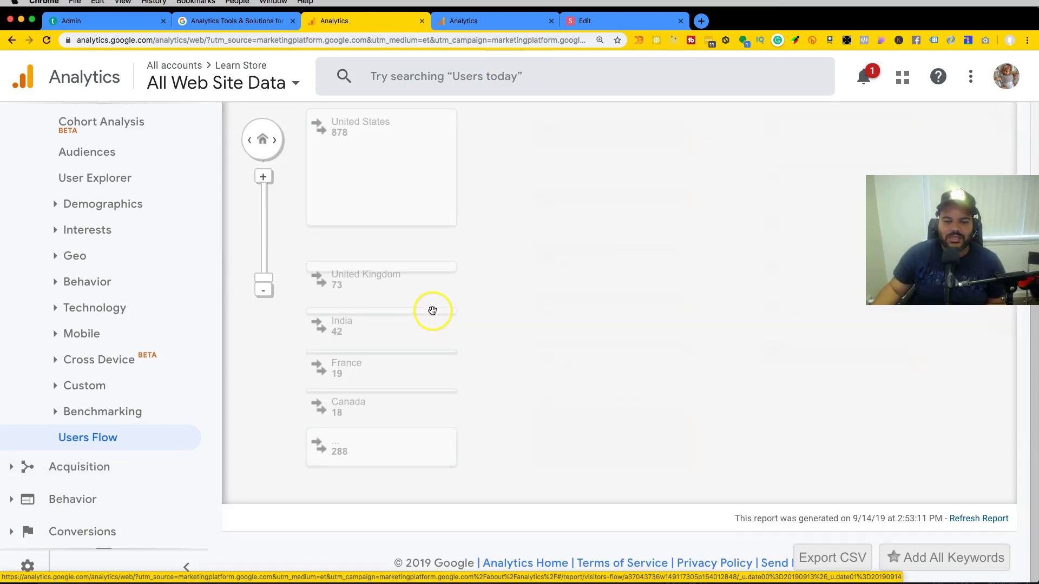
pyautogui.scroll(2, 424, 271)
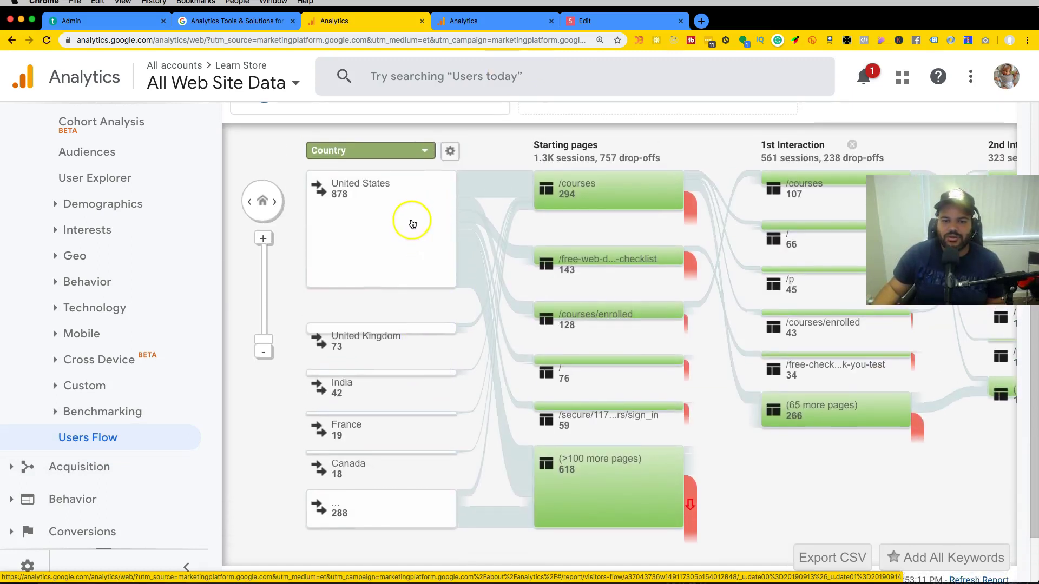
pyautogui.moveTo(539, 188)
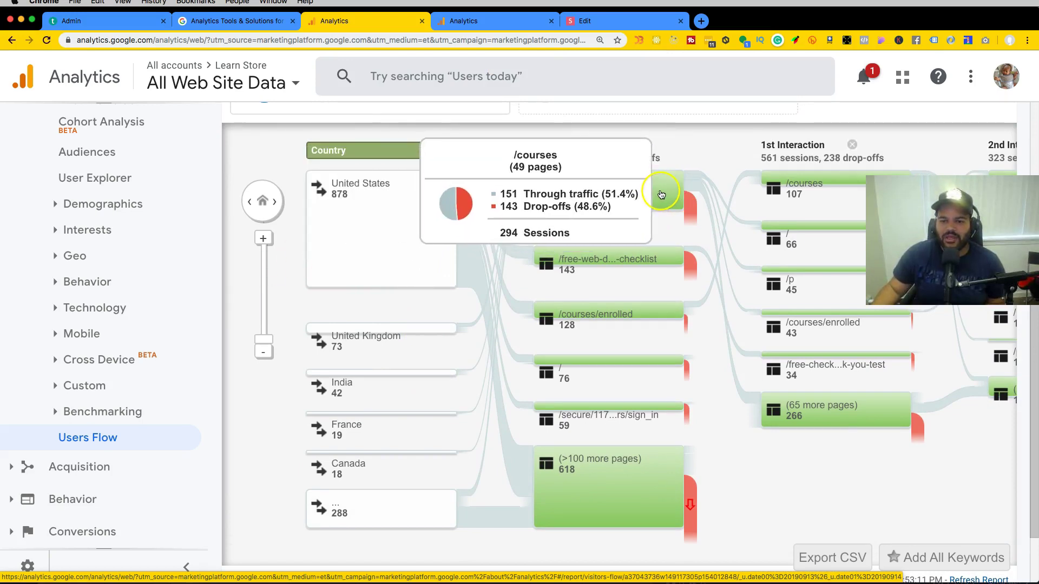
pyautogui.moveTo(688, 199)
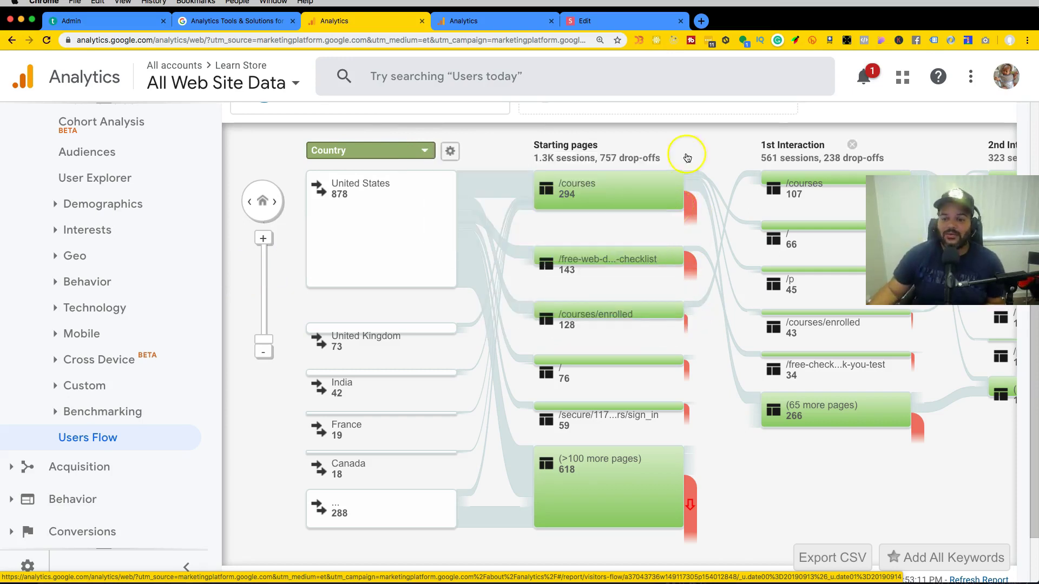
pyautogui.moveTo(769, 187)
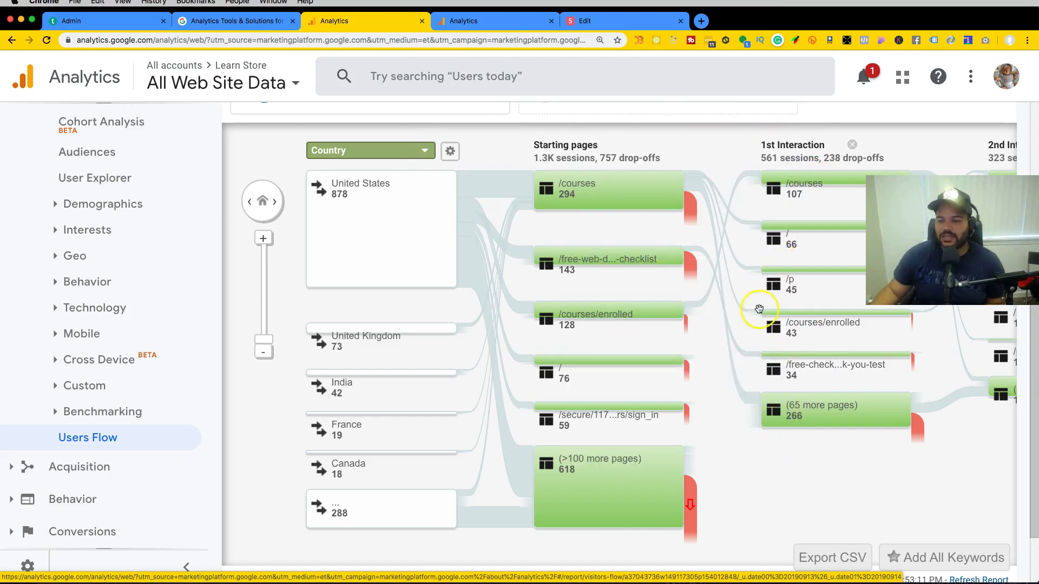
pyautogui.moveTo(824, 316)
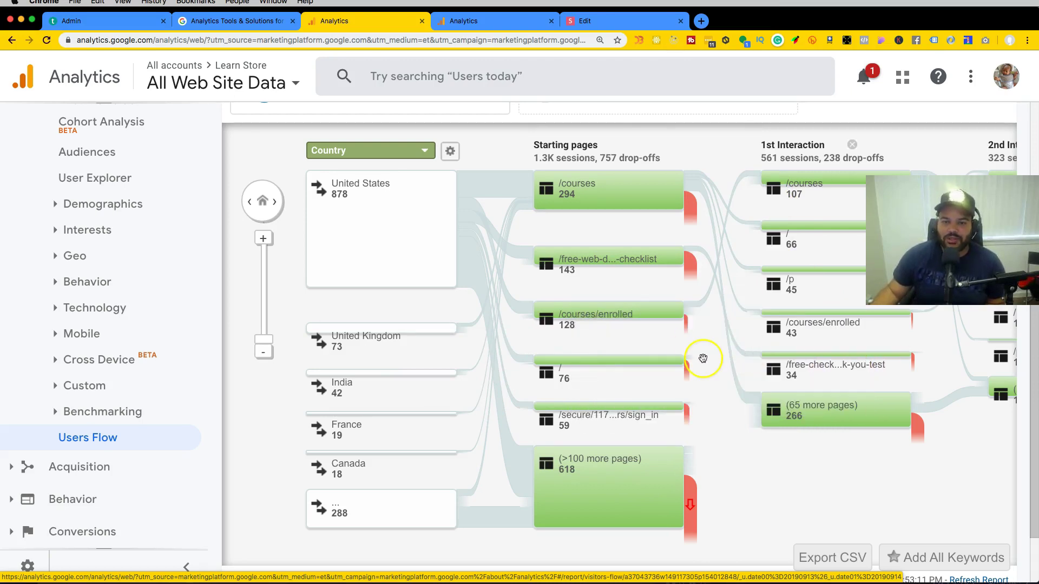
# Open Acquisition Overview and scroll the channels table, led by Referral with 620 users.
pyautogui.click(121, 474)
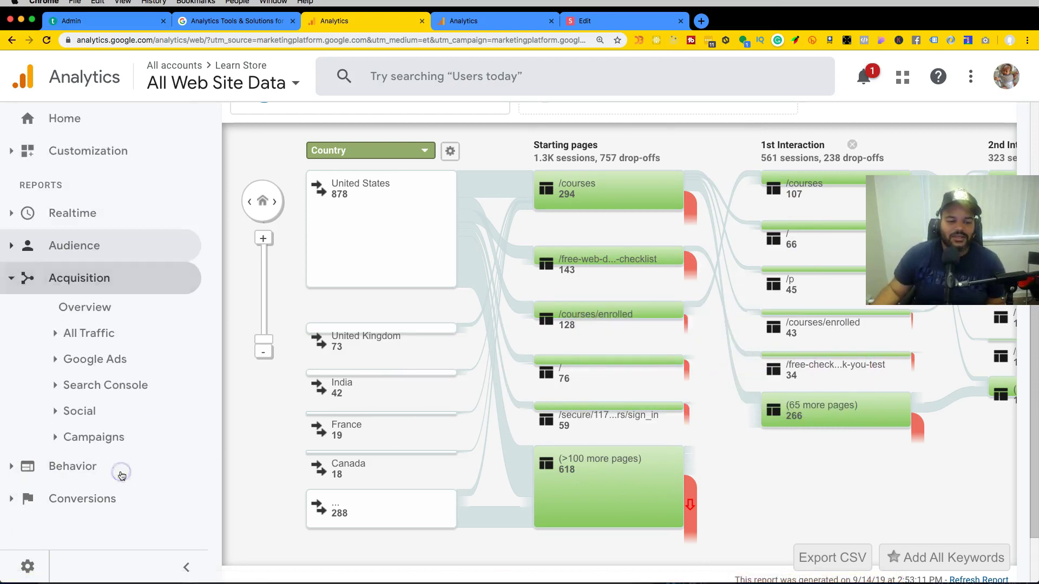
pyautogui.click(99, 308)
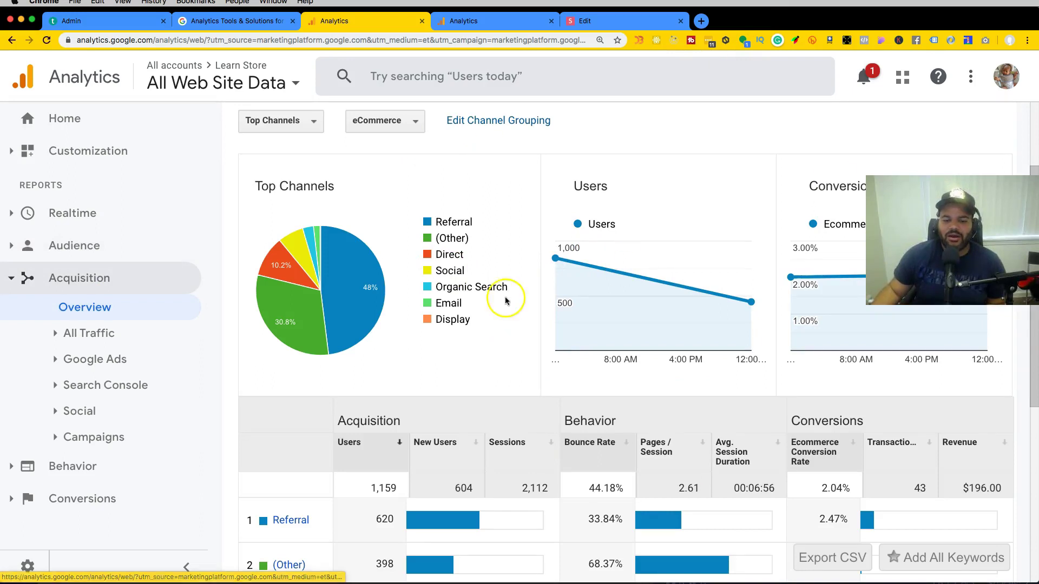
pyautogui.scroll(-2, 595, 294)
pyautogui.scroll(-2, 595, 295)
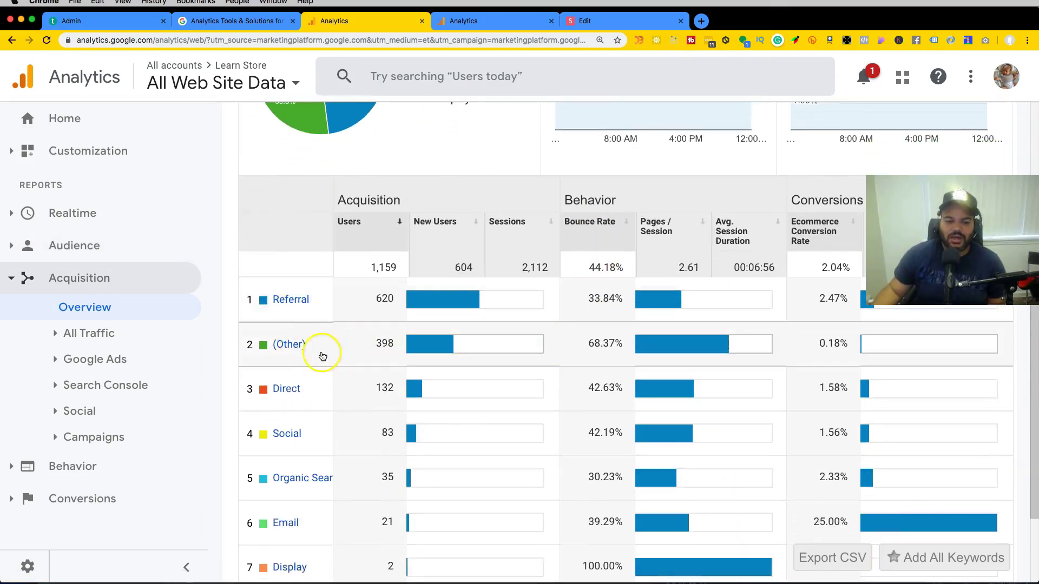
pyautogui.scroll(-1, 303, 433)
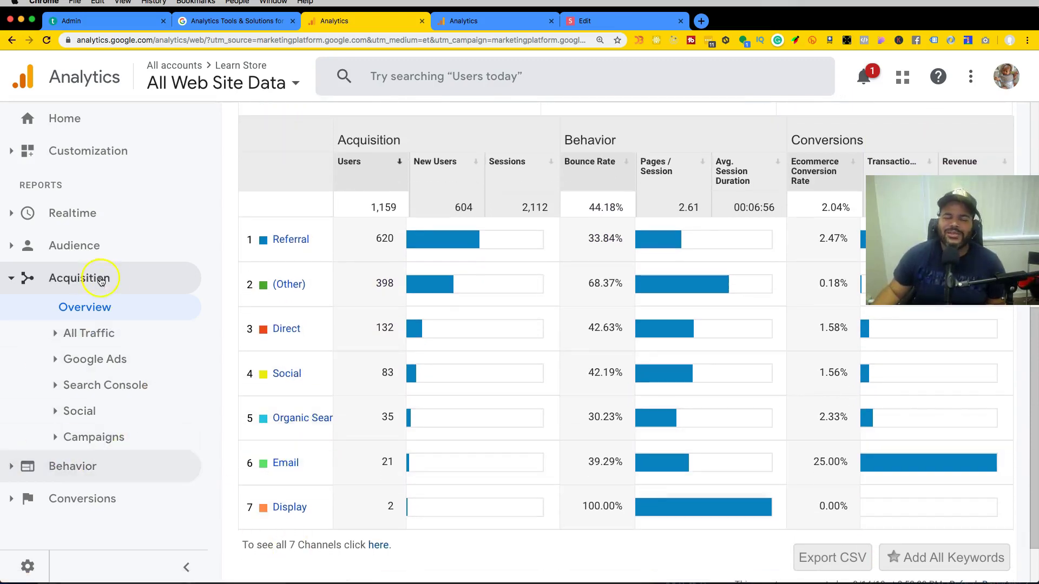
# Open the Behavior Overview report and scroll through its top pages.
pyautogui.click(98, 461)
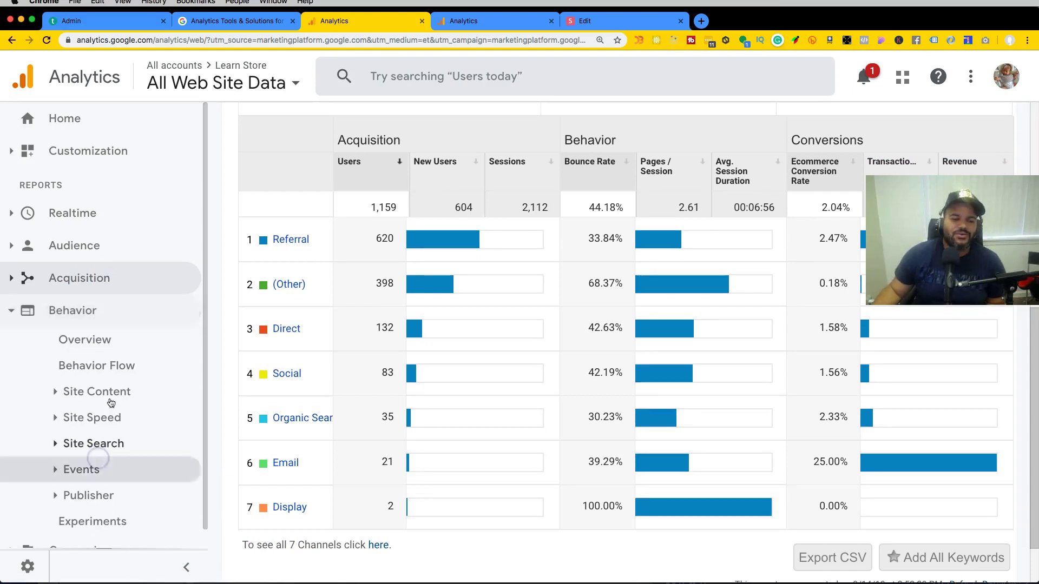
pyautogui.click(117, 341)
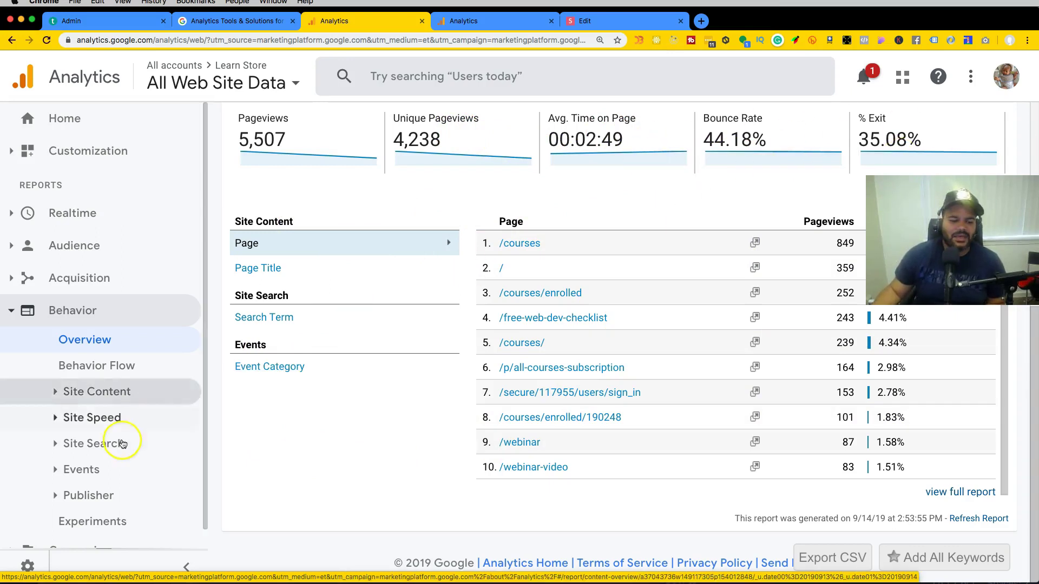
pyautogui.scroll(-1, 122, 443)
# Open the Conversions Event Category breakdown, then return to Realtime Overview showing 17 active users.
pyautogui.click(93, 531)
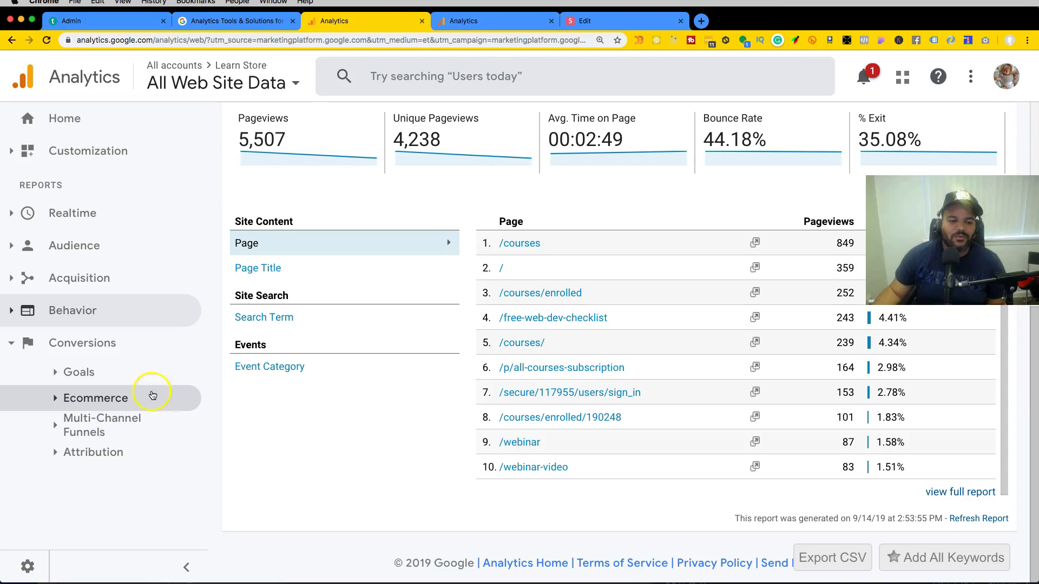
pyautogui.click(250, 373)
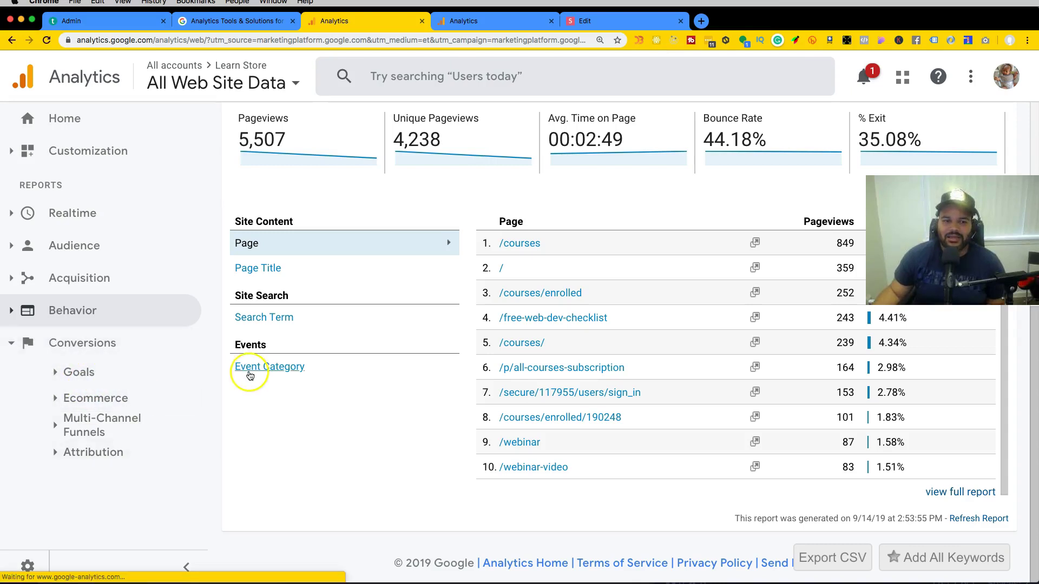
pyautogui.click(128, 214)
pyautogui.click(136, 242)
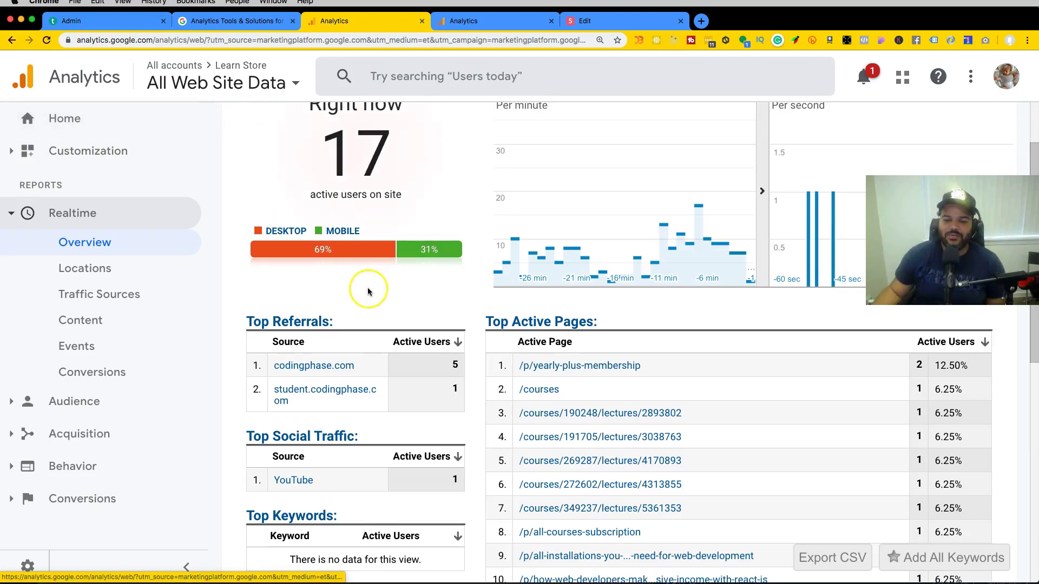
# Return to the Google Marketing Platform Analytics overview tab.
pyautogui.scroll(2, 377, 292)
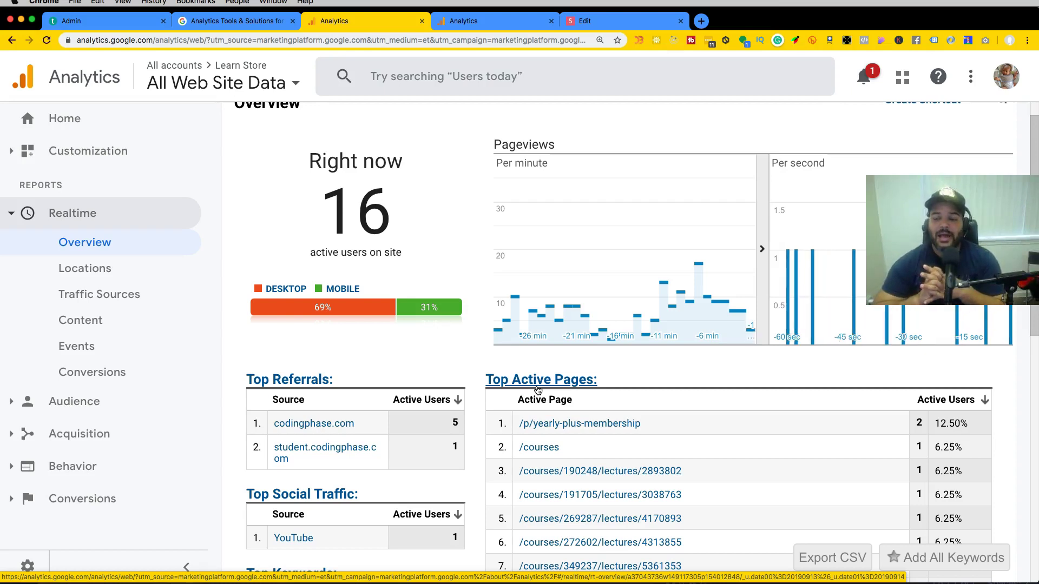
pyautogui.click(235, 21)
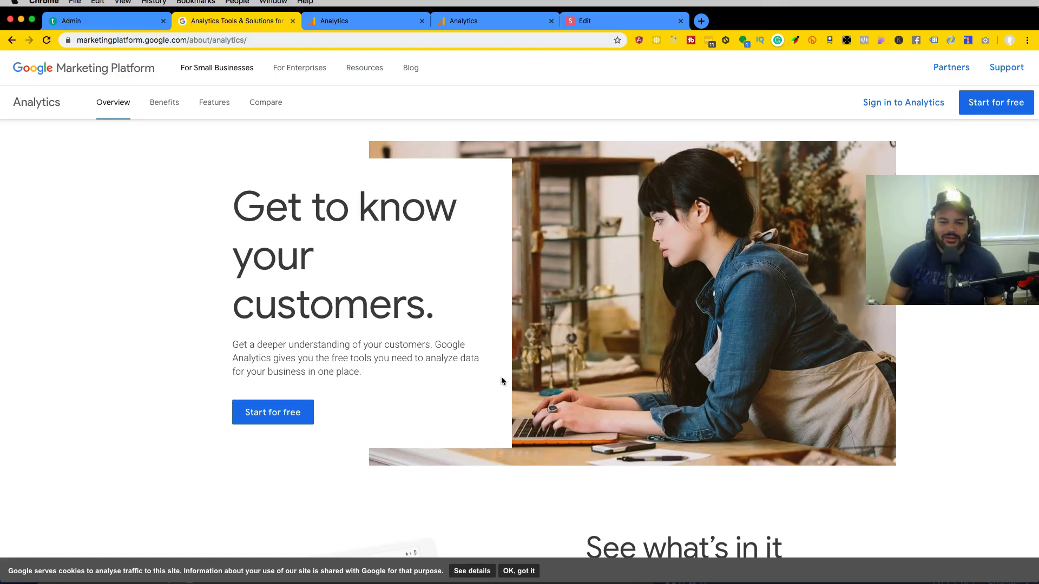
pyautogui.click(53, 477)
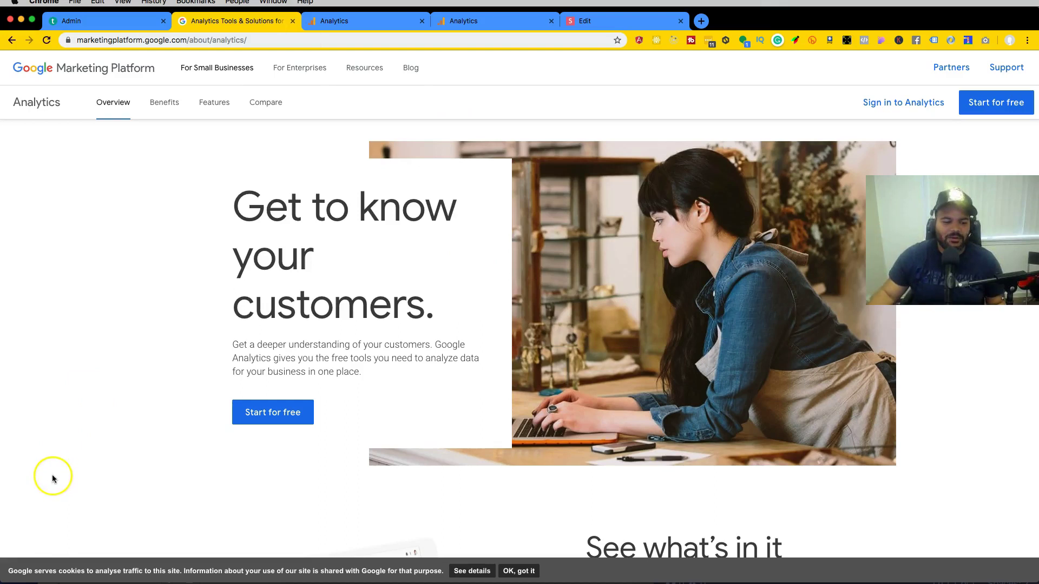